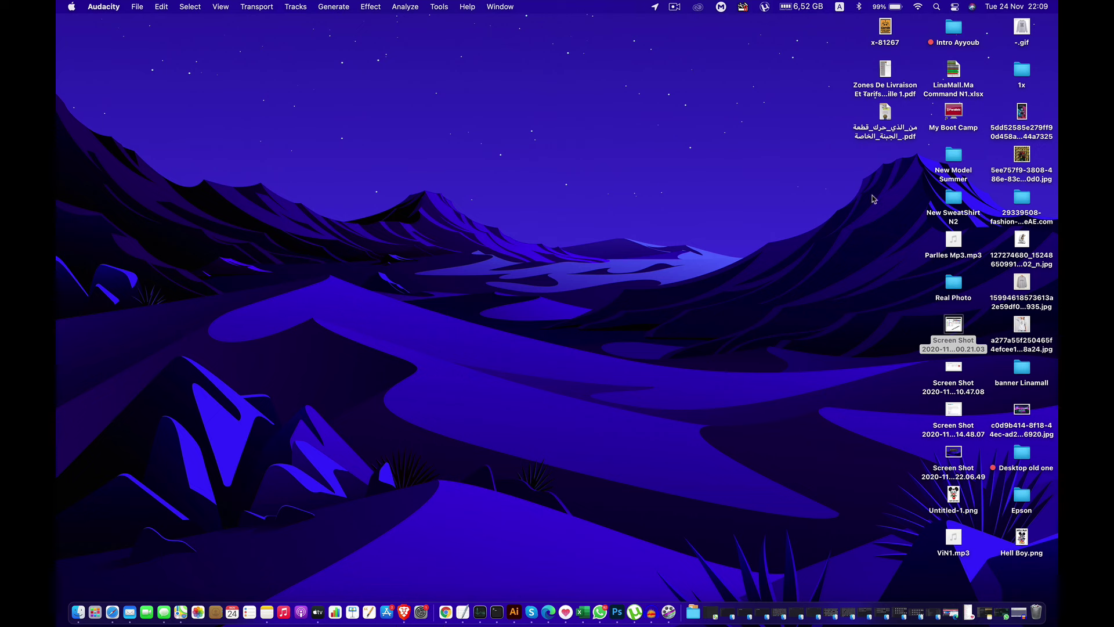
Open the Parallels Desktop 15.1.3-47255 folder in Downloads.
{"action": "left_click", "coordinate": [956, 200]}
{"action": "double_click", "coordinate": [956, 201]}
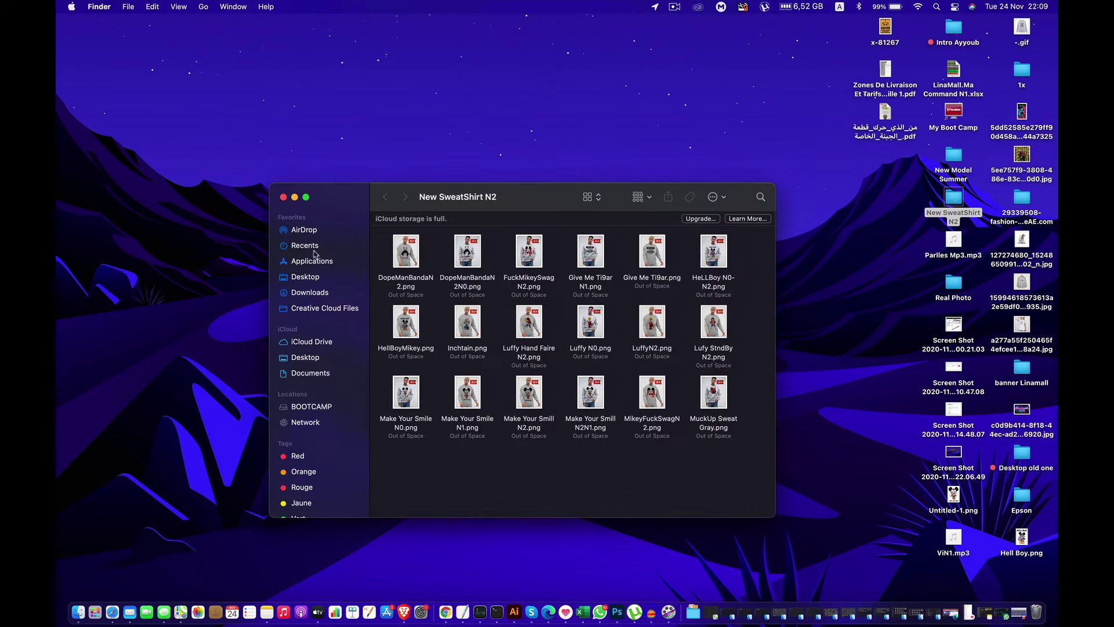
{"action": "left_click", "coordinate": [312, 294]}
{"action": "scroll", "coordinate": [442, 274], "scroll_direction": "up", "scroll_amount": 10}
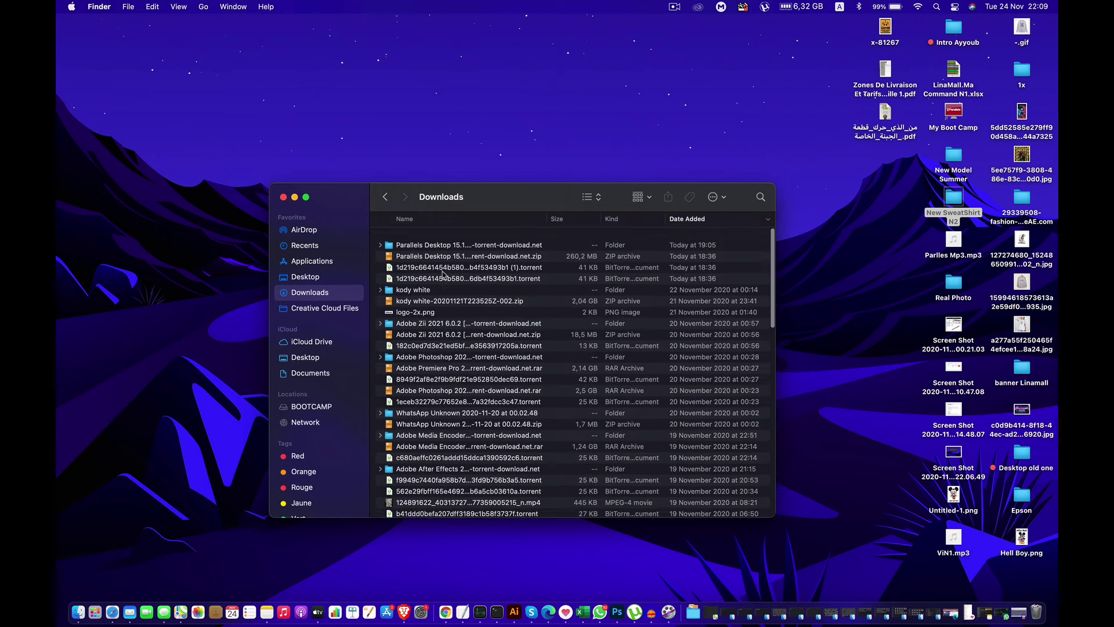
{"action": "double_click", "coordinate": [442, 236]}
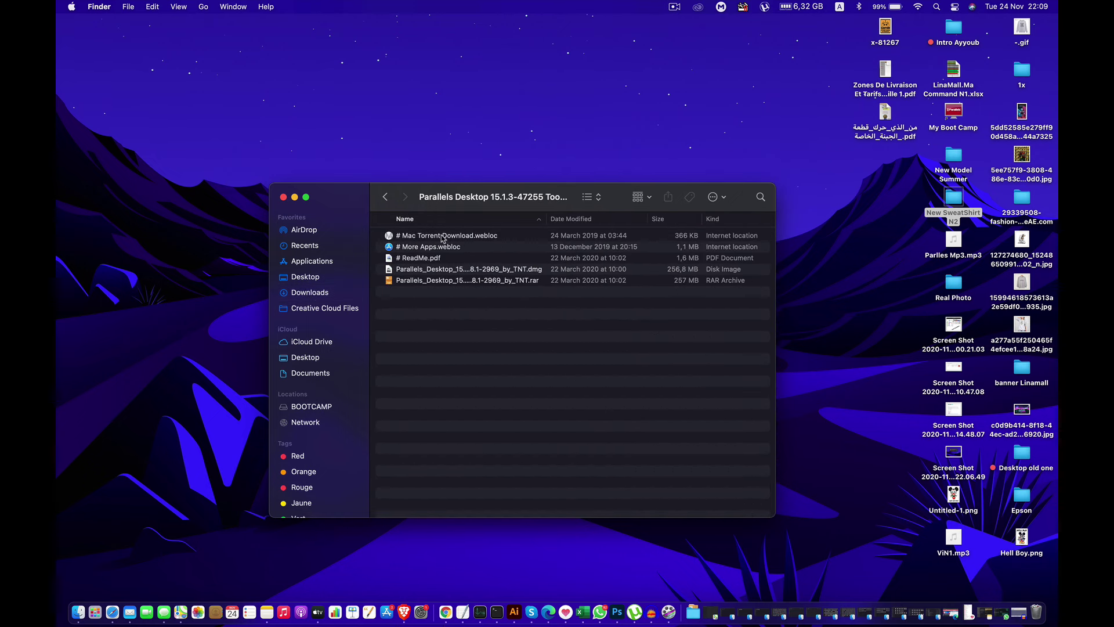
Mount the Parallels Desktop TNT disk image and minimize the Finder window covering it.
{"action": "left_click", "coordinate": [439, 272]}
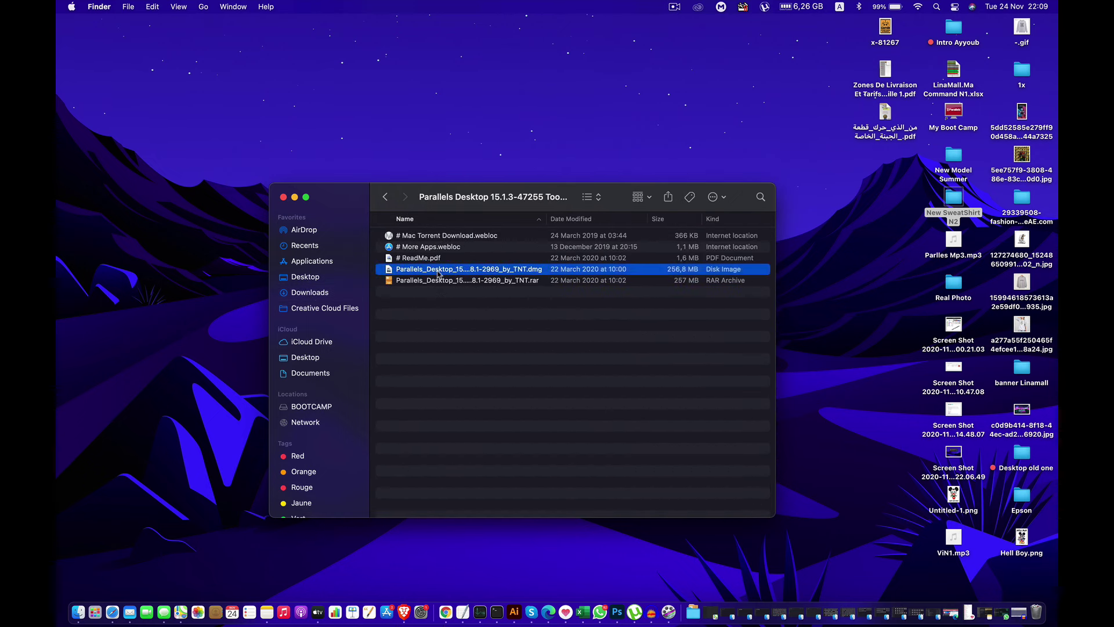
{"action": "double_click", "coordinate": [439, 271]}
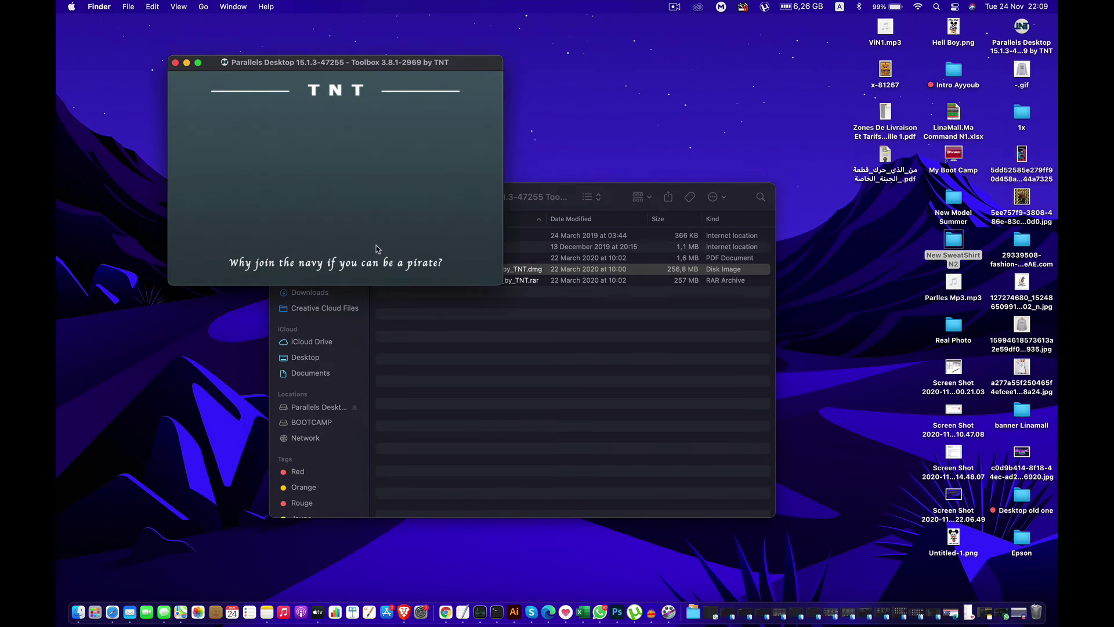
{"action": "left_click", "coordinate": [568, 198]}
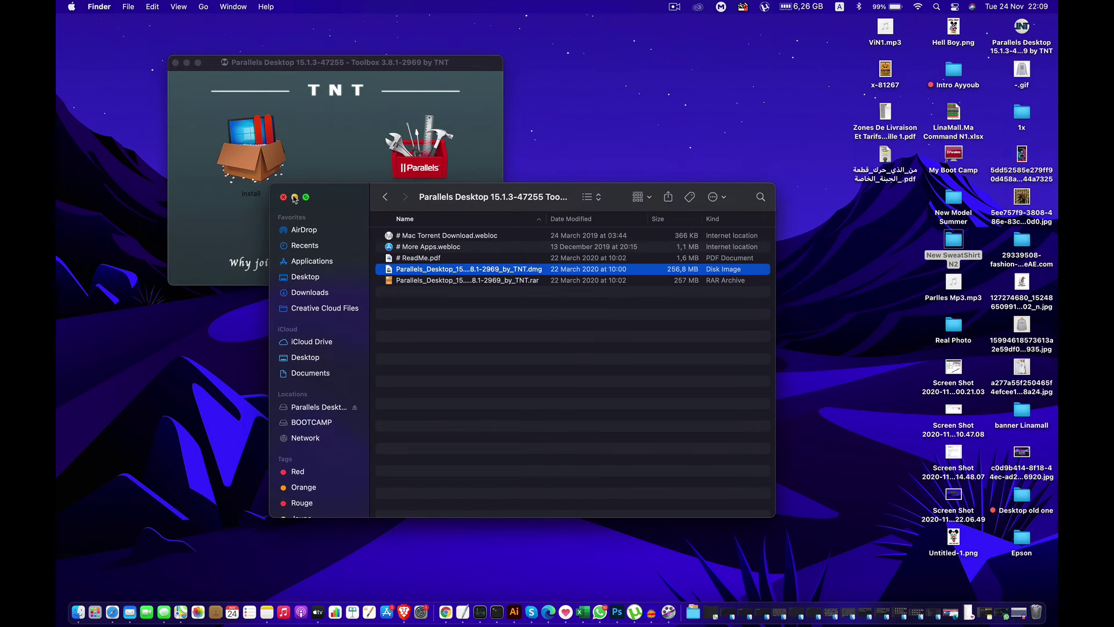
{"action": "left_click", "coordinate": [295, 198]}
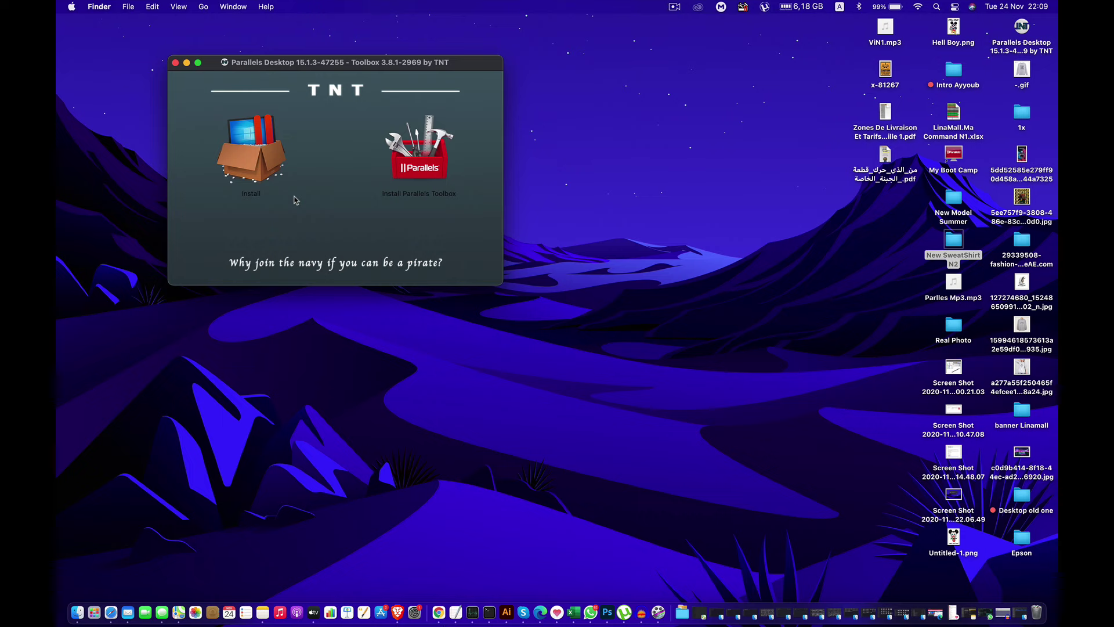
Run the Parallels Desktop installer from the disk image, keeping the current version and accepting the license agreement.
{"action": "double_click", "coordinate": [256, 145]}
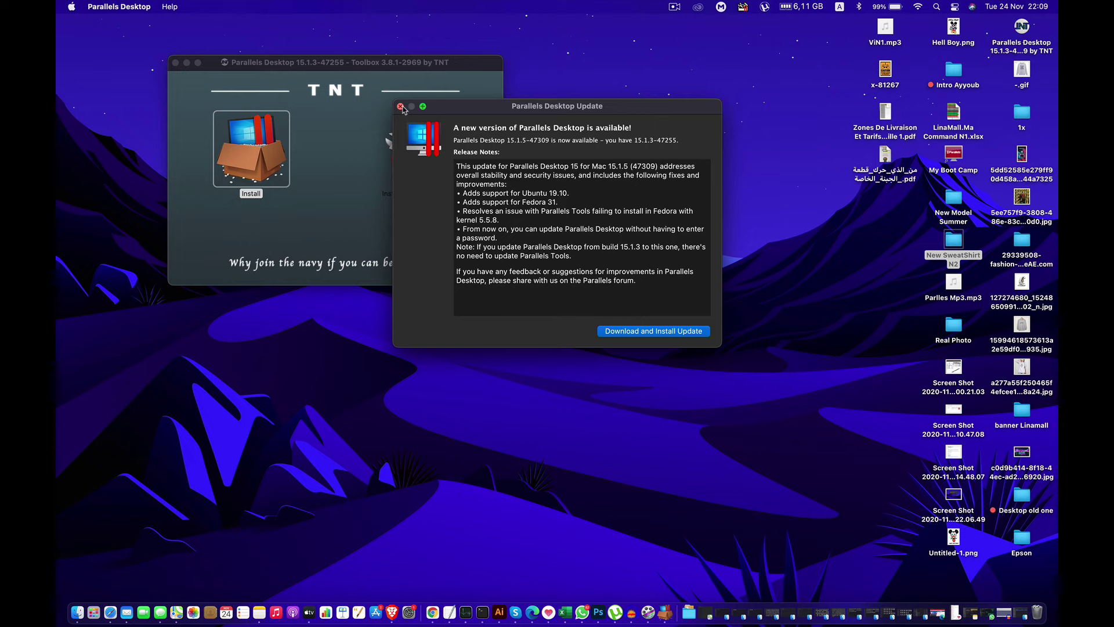
{"action": "left_click_drag", "start_coordinate": [462, 111], "coordinate": [493, 105]}
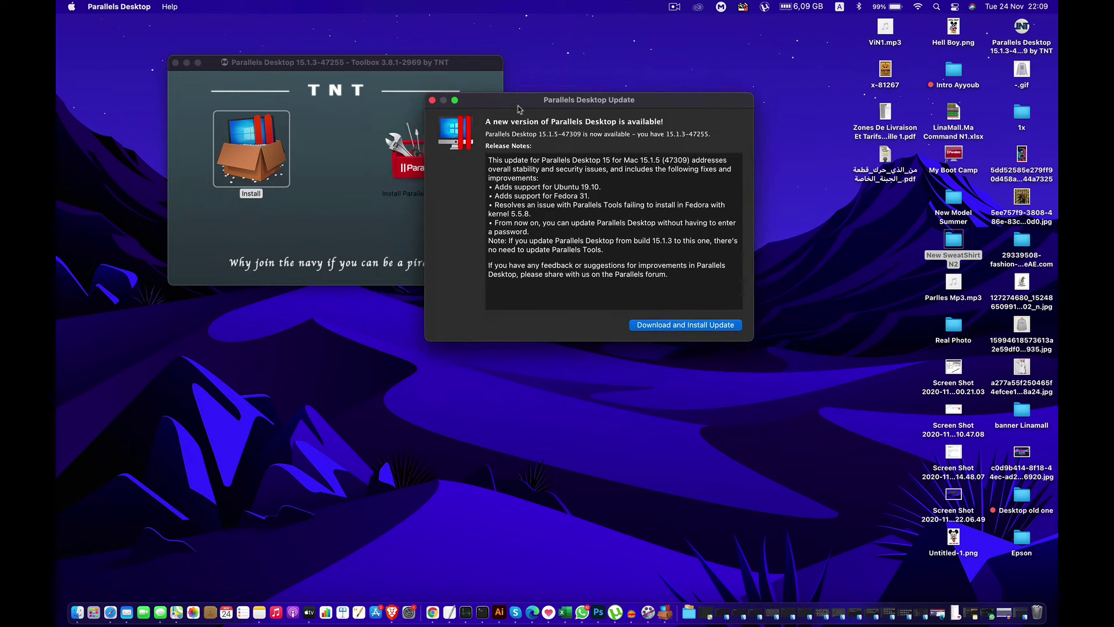
{"action": "left_click", "coordinate": [432, 101]}
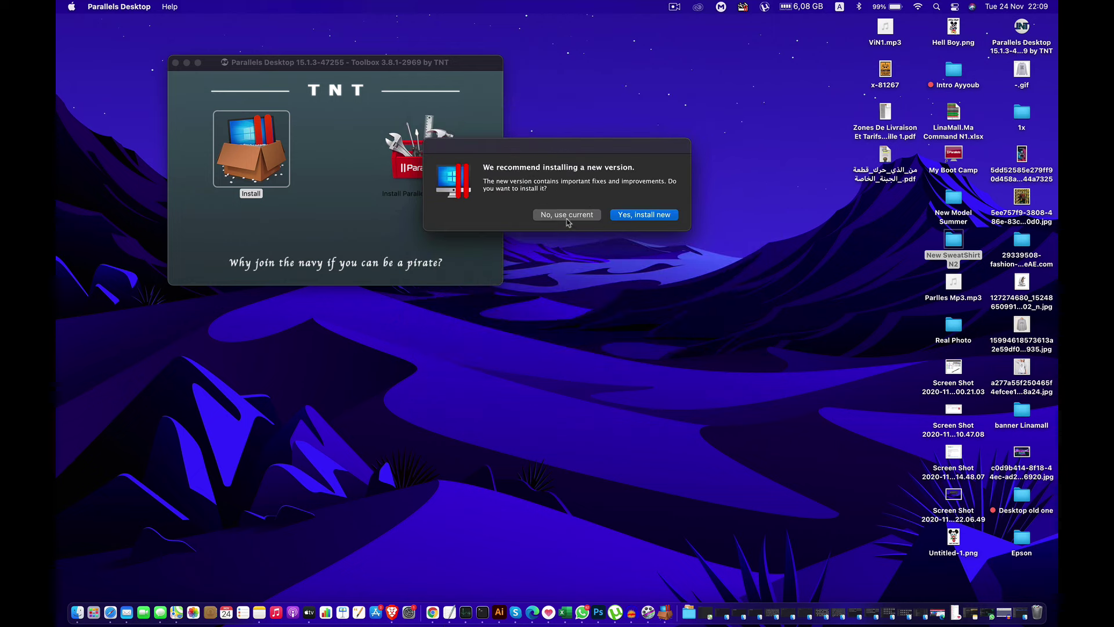
{"action": "left_click", "coordinate": [567, 215]}
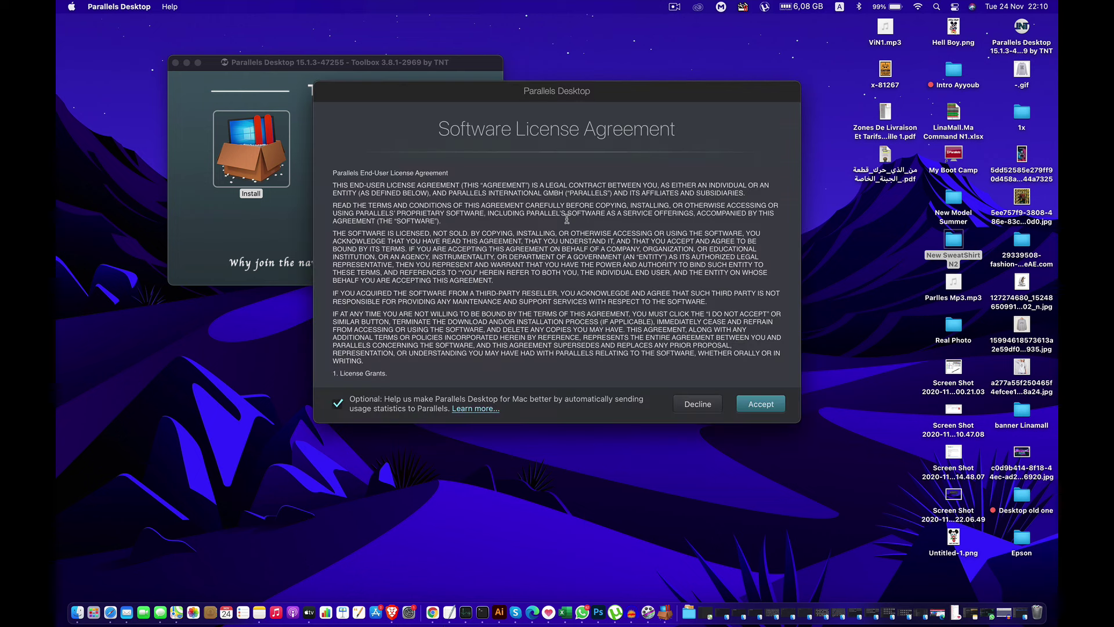
{"action": "left_click", "coordinate": [760, 405]}
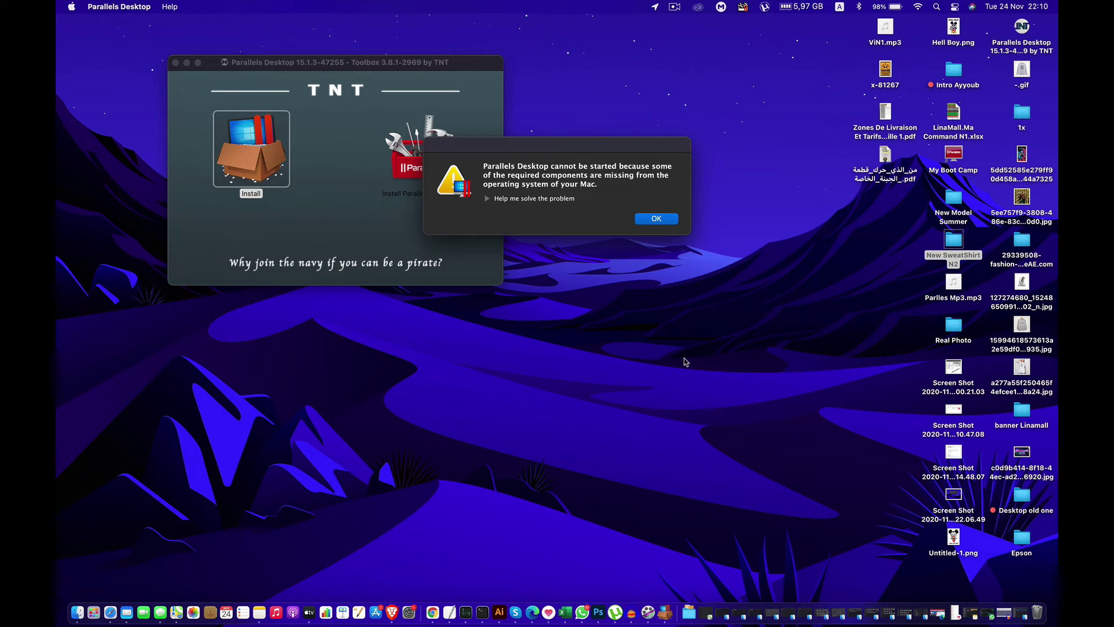
{"action": "left_click", "coordinate": [657, 222]}
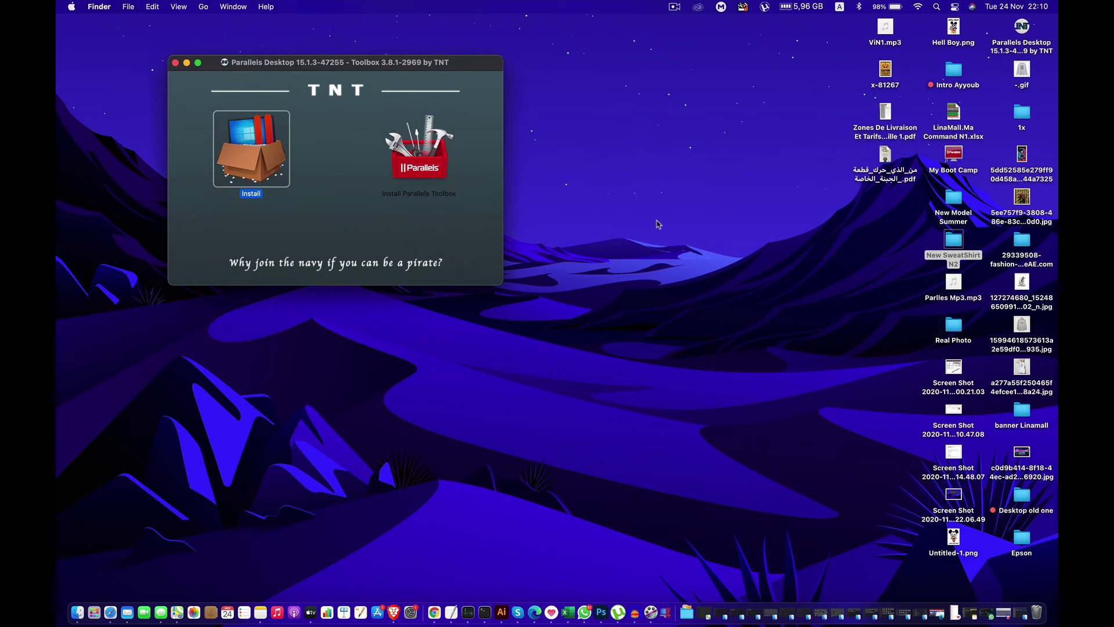
Run export SYSTEM_VERSION_COMPAT=1 in Terminal, followed by open -a "Parallels Desktop".
{"action": "key", "text": "F4"}
{"action": "scroll", "coordinate": [458, 305], "scroll_direction": "up", "scroll_amount": 2}
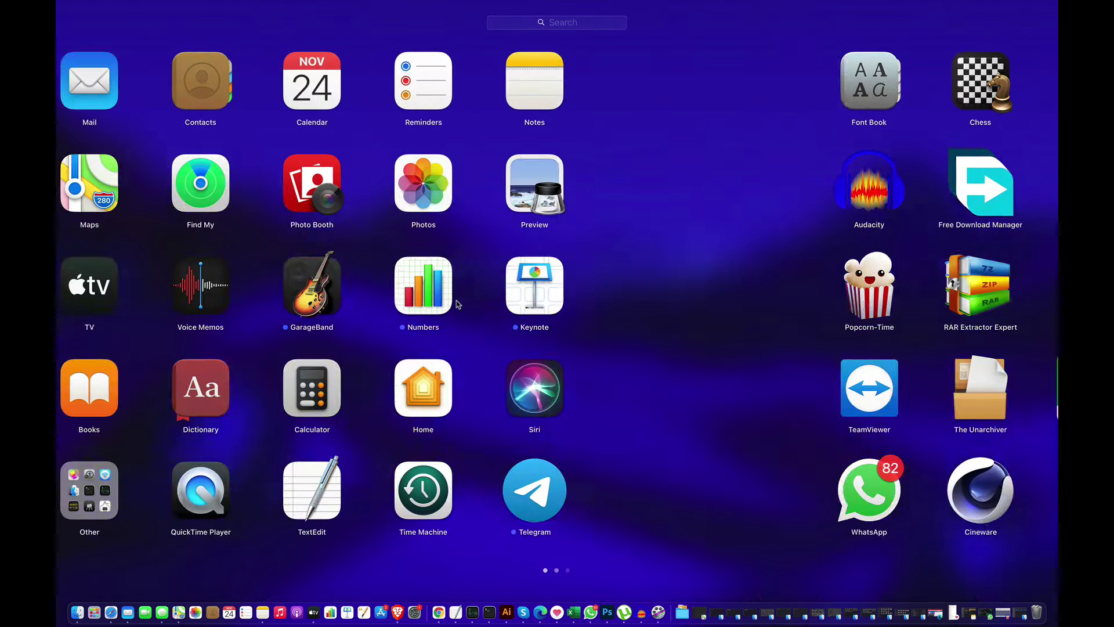
{"action": "left_click", "coordinate": [449, 487]}
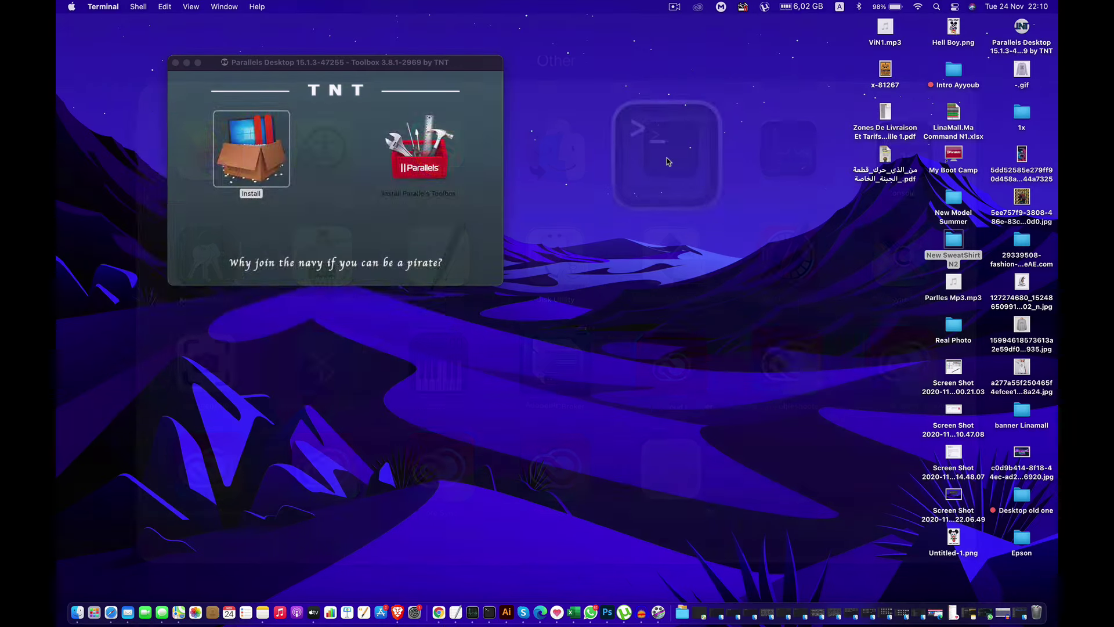
{"action": "left_click", "coordinate": [667, 159]}
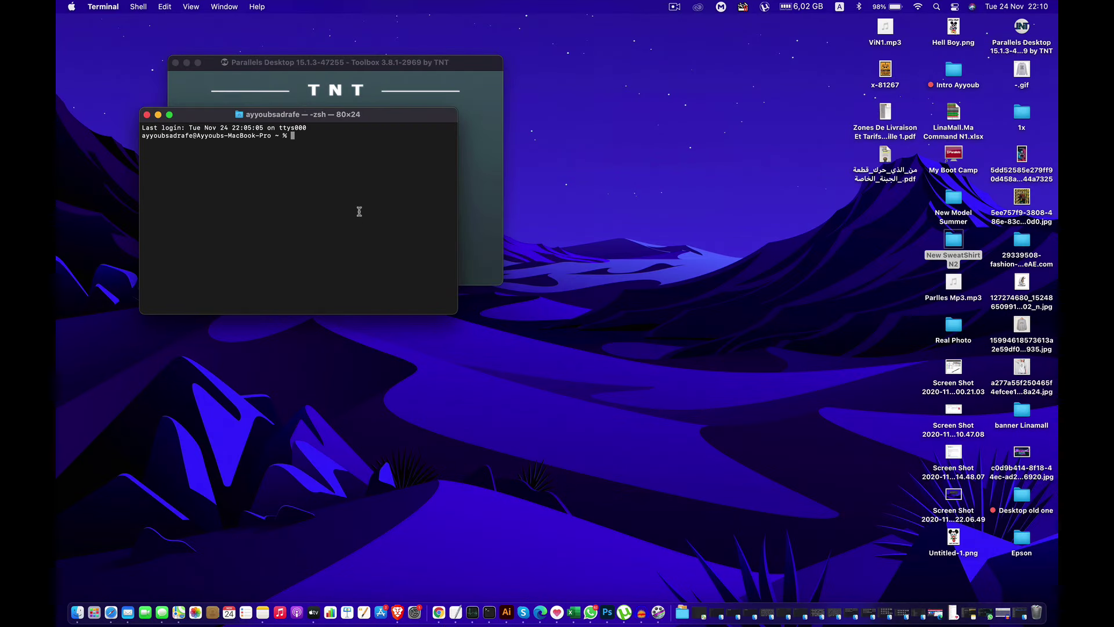
{"action": "type", "text": "export SYSTEM_VERSION_COMPAT=1"}
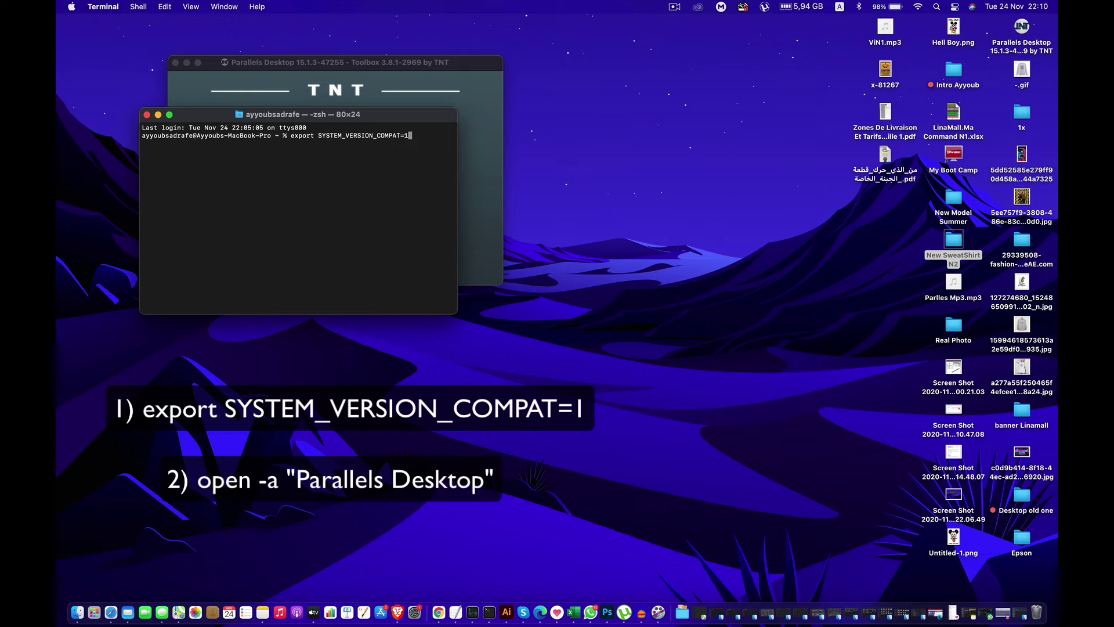
{"action": "key", "text": "Return"}
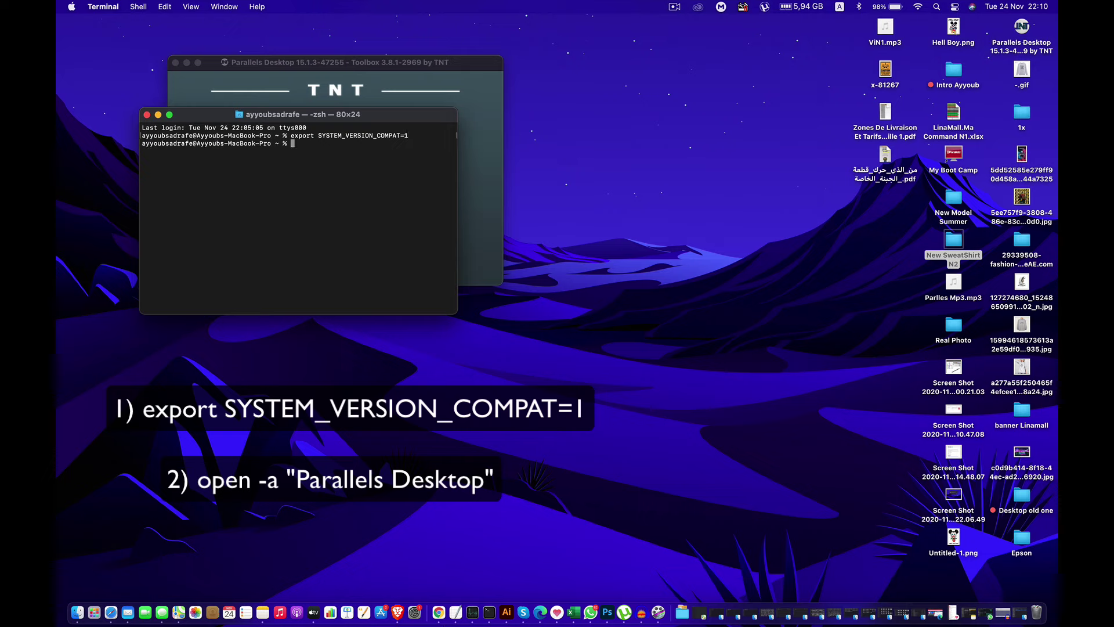
{"action": "type", "text": "open -a \"Parallels Desktop\""}
{"action": "key", "text": "Return"}
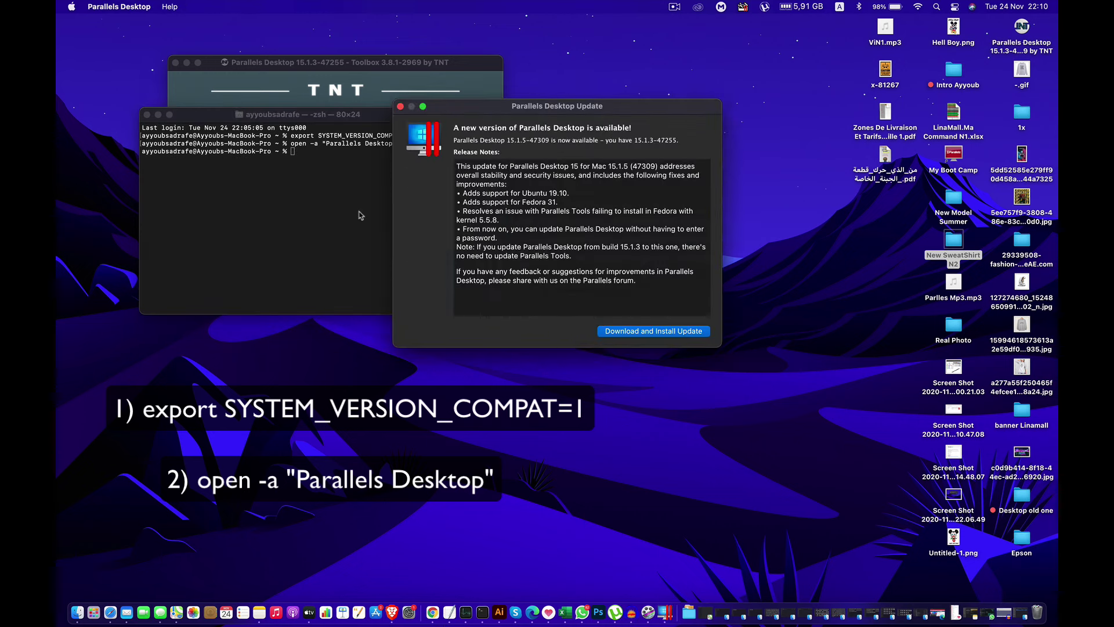
Decline the Parallels Desktop update in favour of the current version and authorize the installation with the administrator password.
{"action": "left_click", "coordinate": [400, 106]}
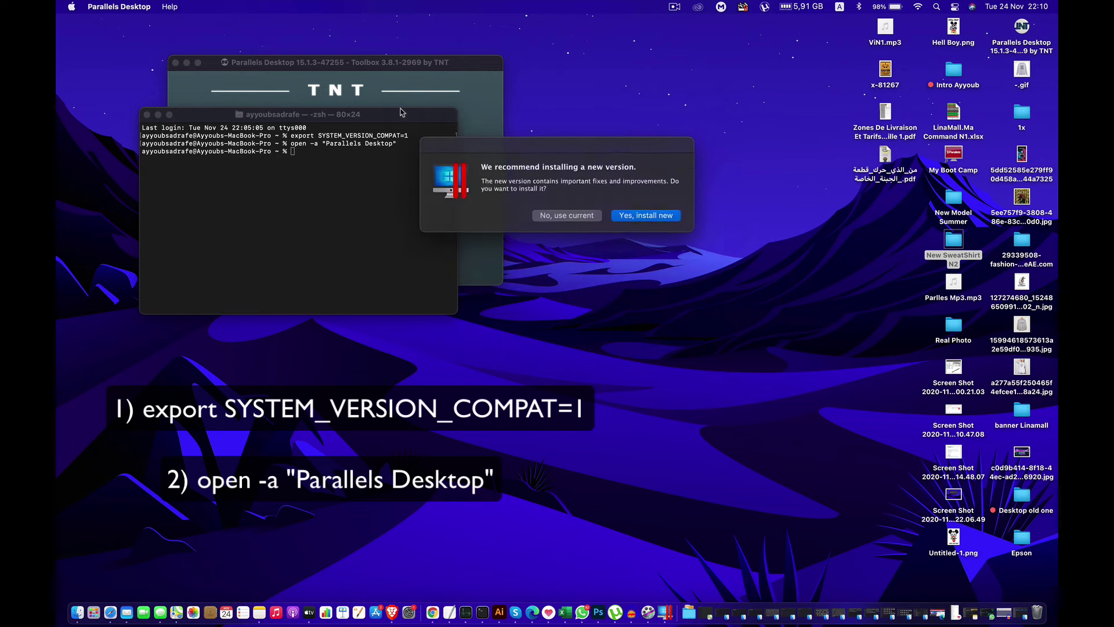
{"action": "left_click", "coordinate": [578, 218]}
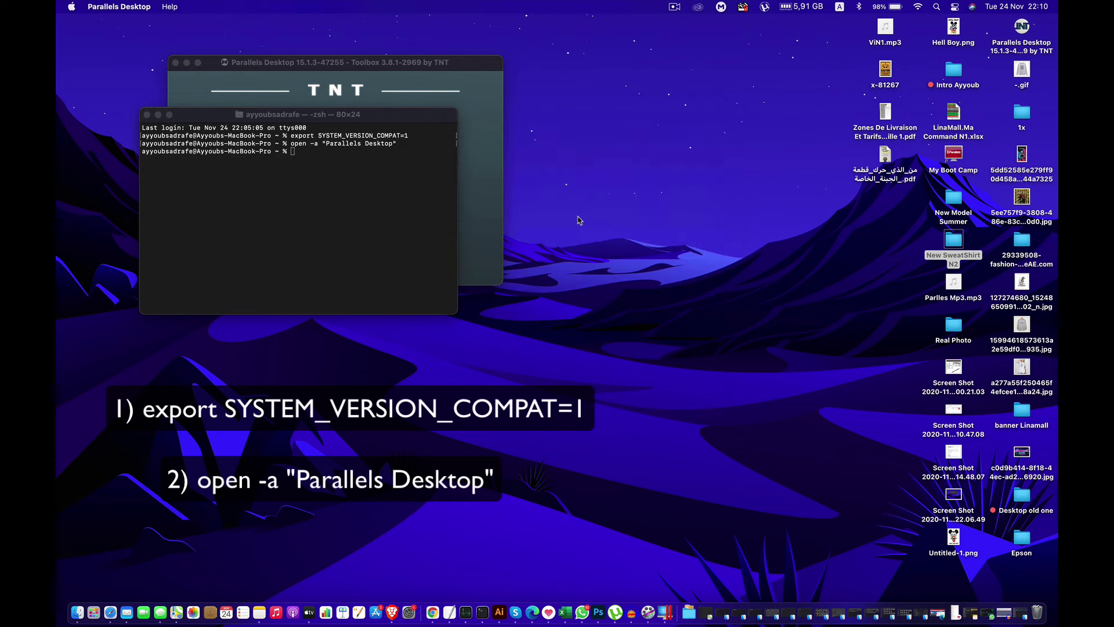
{"action": "type", "text": "•••"}
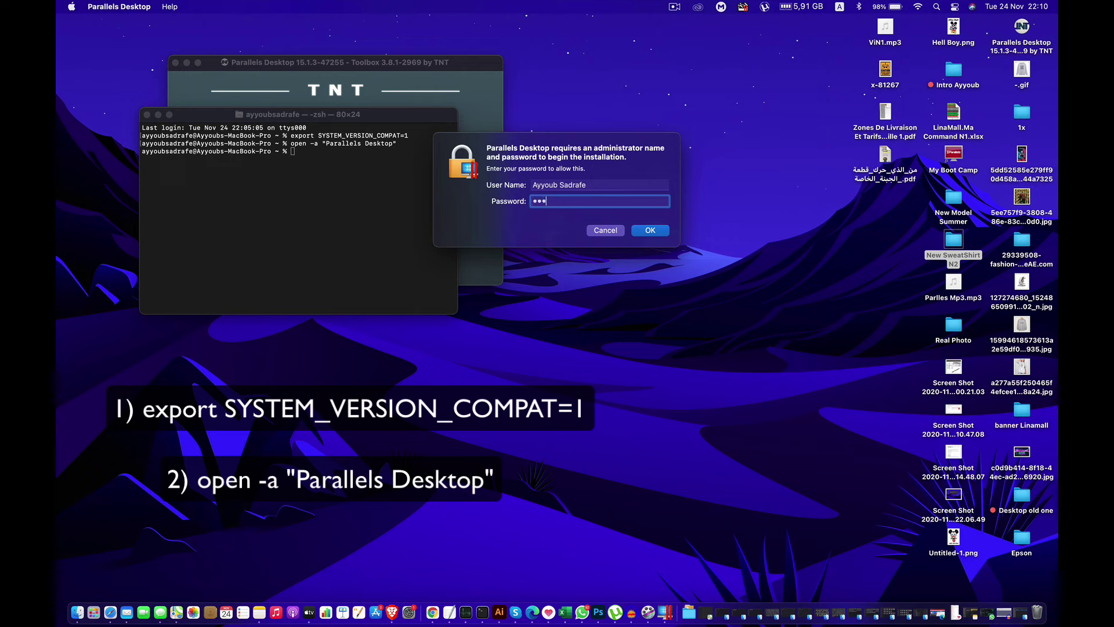
{"action": "left_click", "coordinate": [647, 233]}
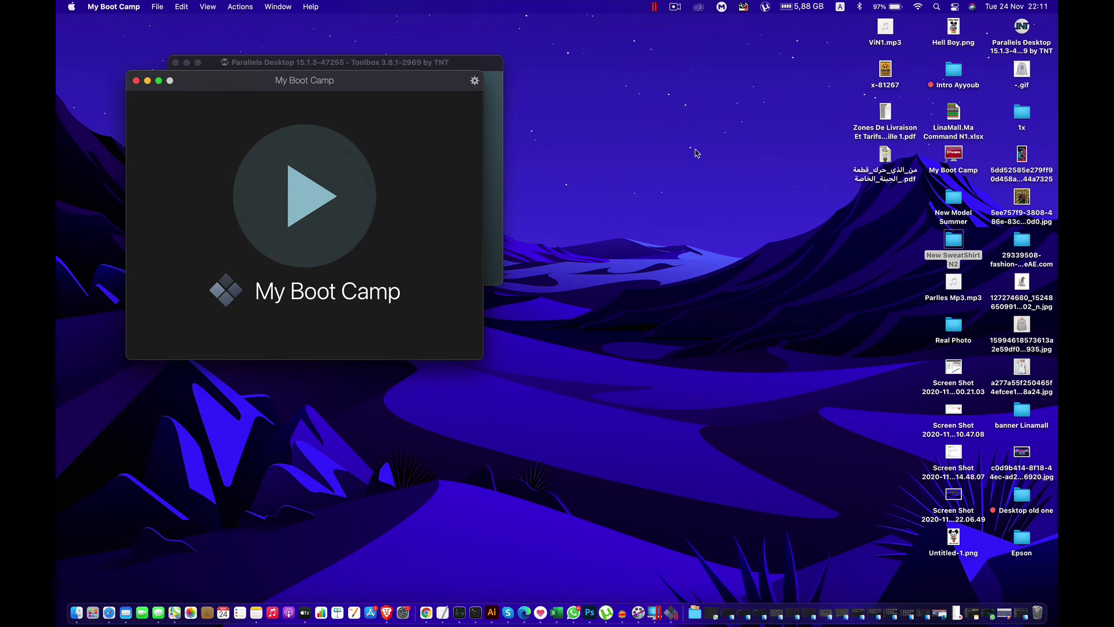
Start the My Boot Camp virtual machine, closing the genuine-copy warning, and enlarge its window.
{"action": "left_click_drag", "start_coordinate": [377, 82], "coordinate": [667, 118]}
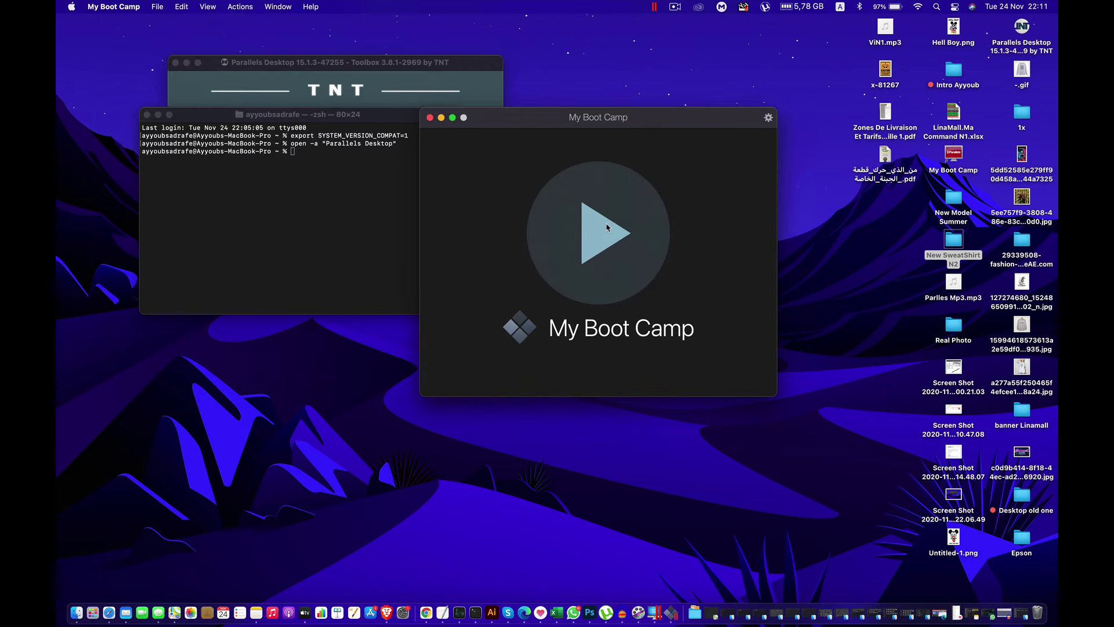
{"action": "left_click", "coordinate": [599, 239]}
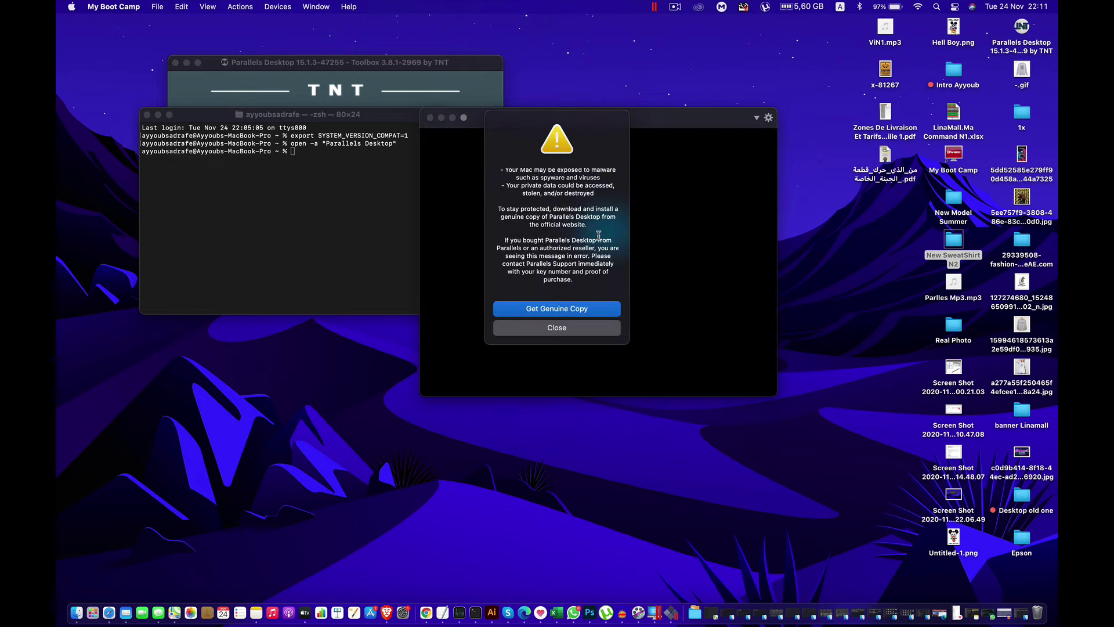
{"action": "left_click", "coordinate": [557, 328]}
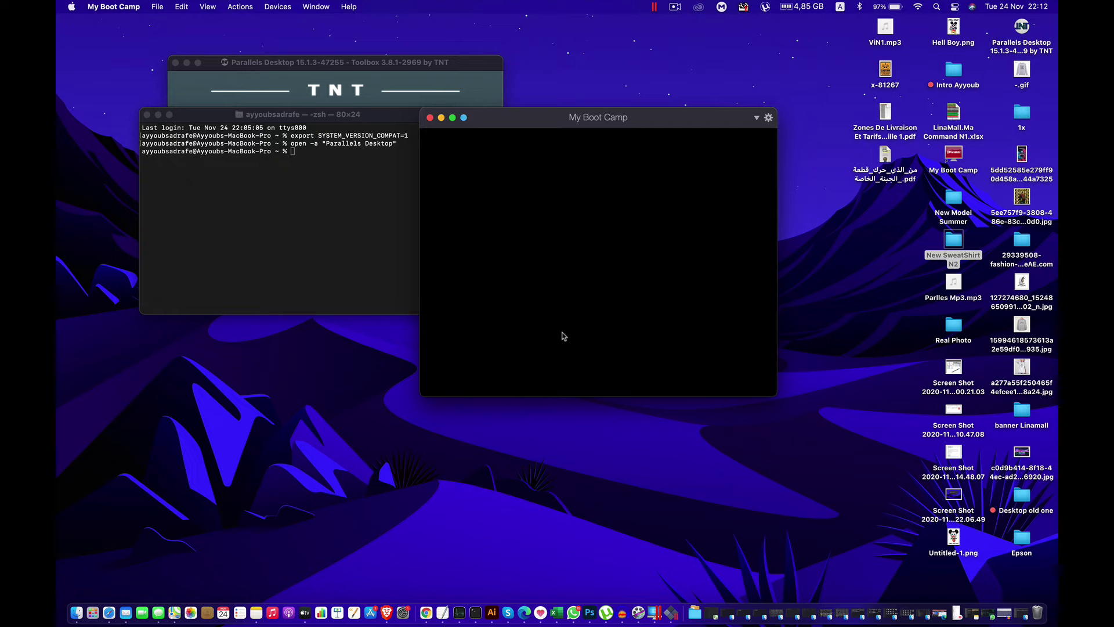
{"action": "left_click_drag", "start_coordinate": [427, 395], "coordinate": [285, 463]}
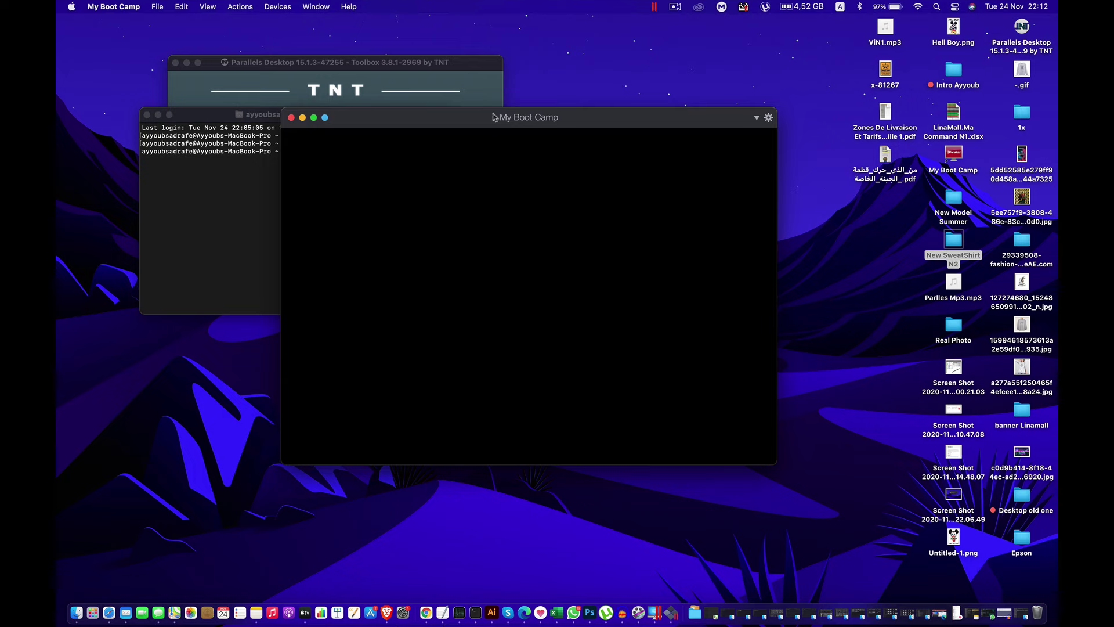
{"action": "left_click_drag", "start_coordinate": [482, 124], "coordinate": [582, 77]}
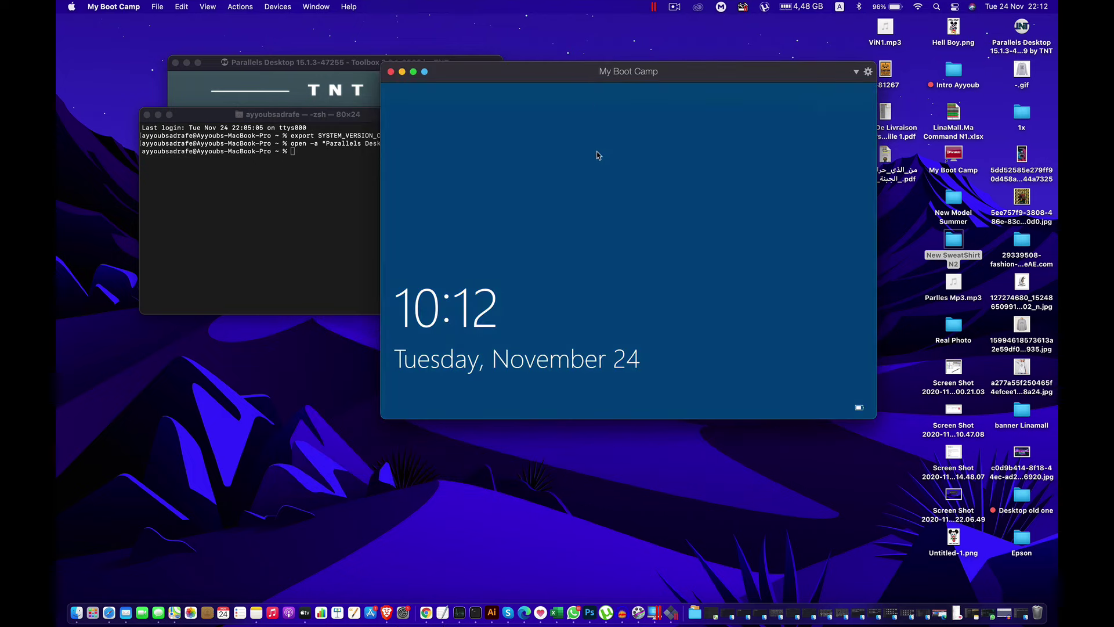
Sign in to Windows in the virtual machine with the account password and open Google Chrome.
{"action": "left_click", "coordinate": [617, 240]}
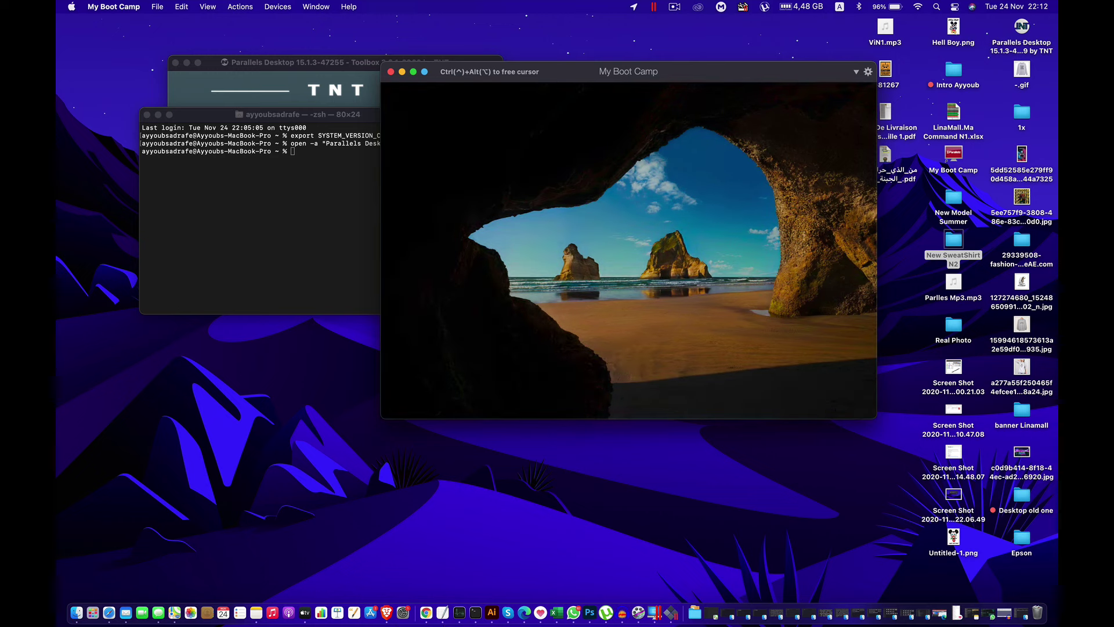
{"action": "type", "text": "***"}
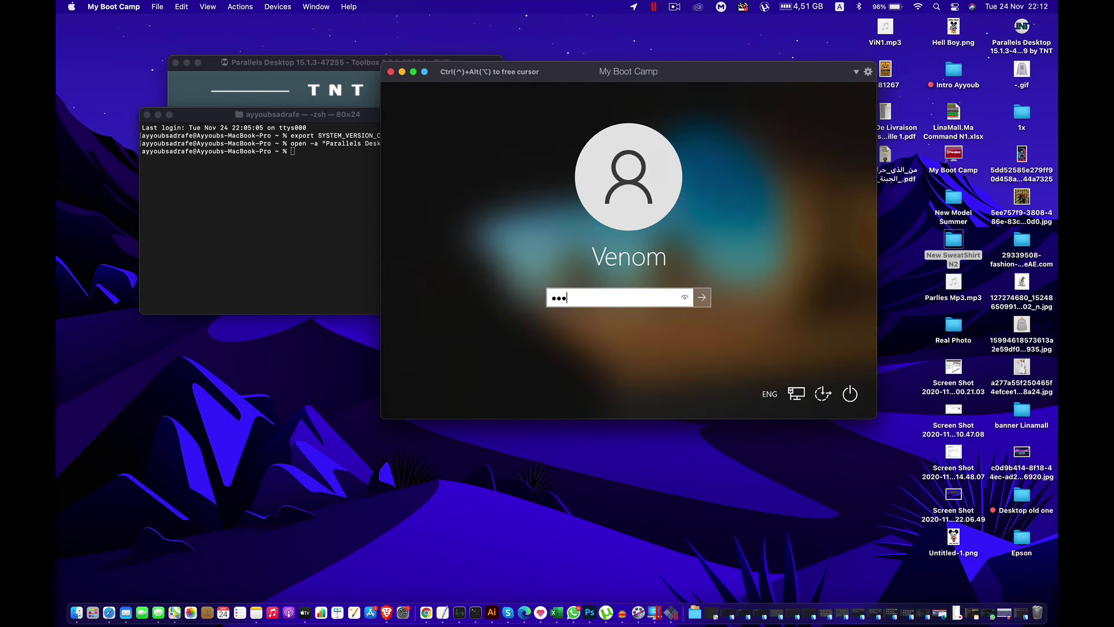
{"action": "type", "text": "*"}
{"action": "key", "text": "Return"}
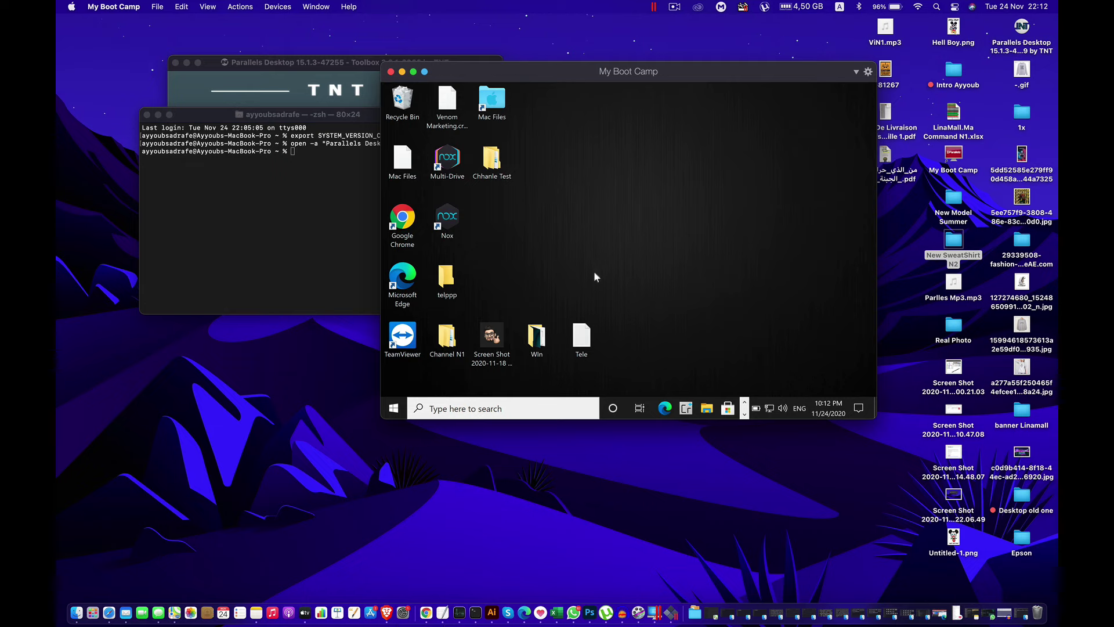
{"action": "double_click", "coordinate": [409, 220]}
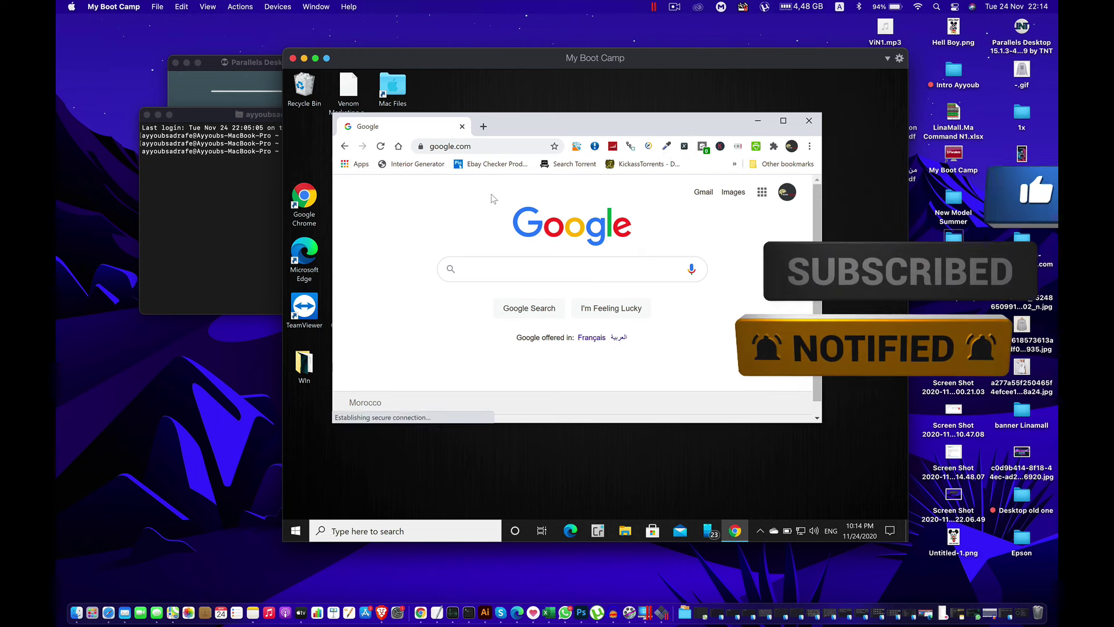
{"action": "left_click", "coordinate": [673, 8]}
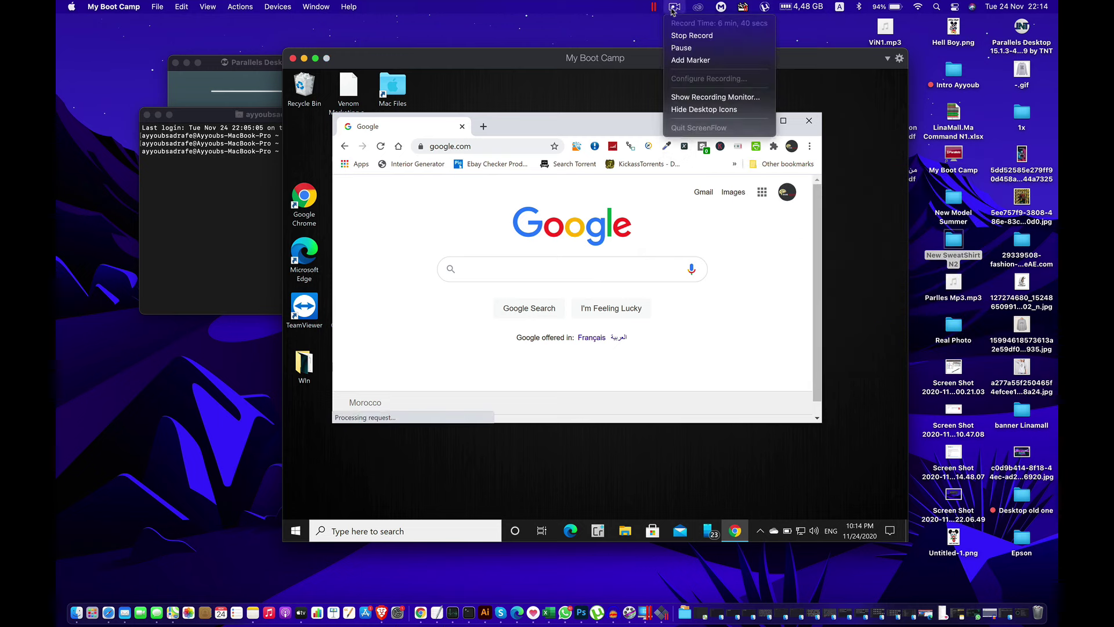